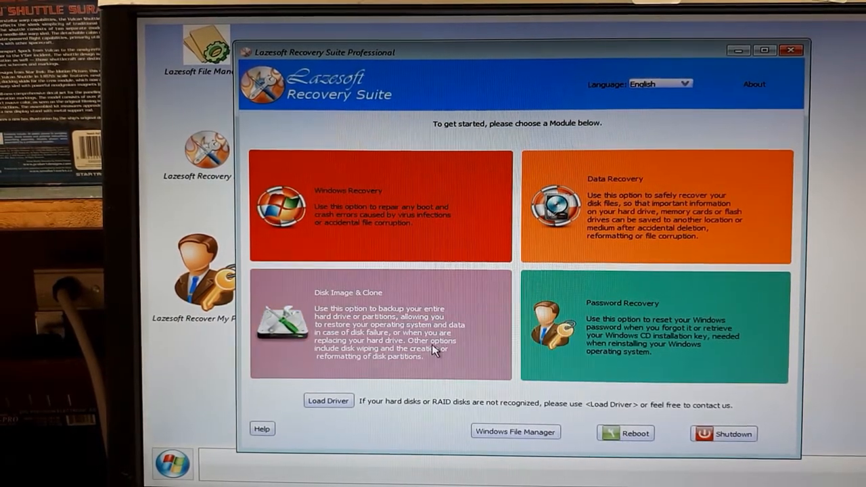
Enter Disk Image & Clone, accept the Windows volume, and launch the Clone Disk wizard.
left_click(361, 329)
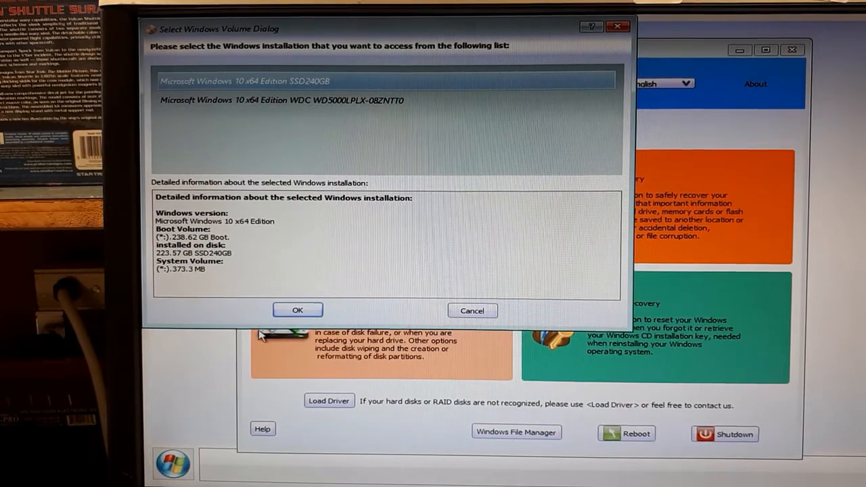
left_click(297, 311)
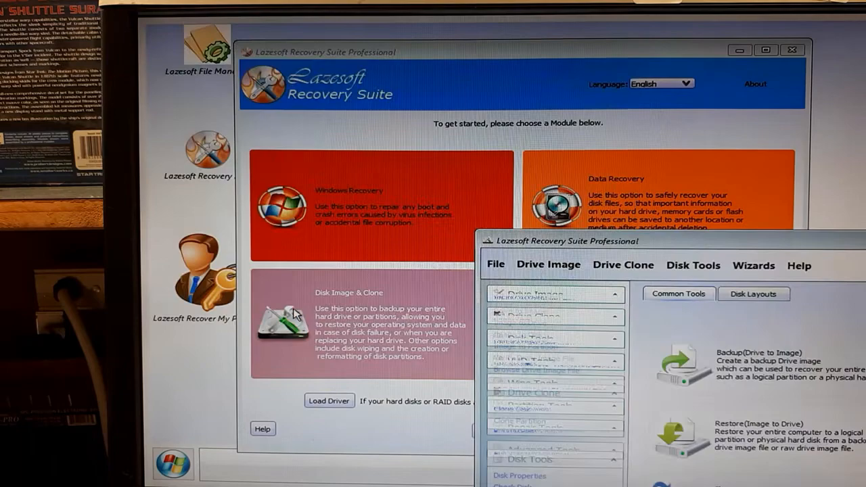
left_click_drag(678, 243, 492, 111)
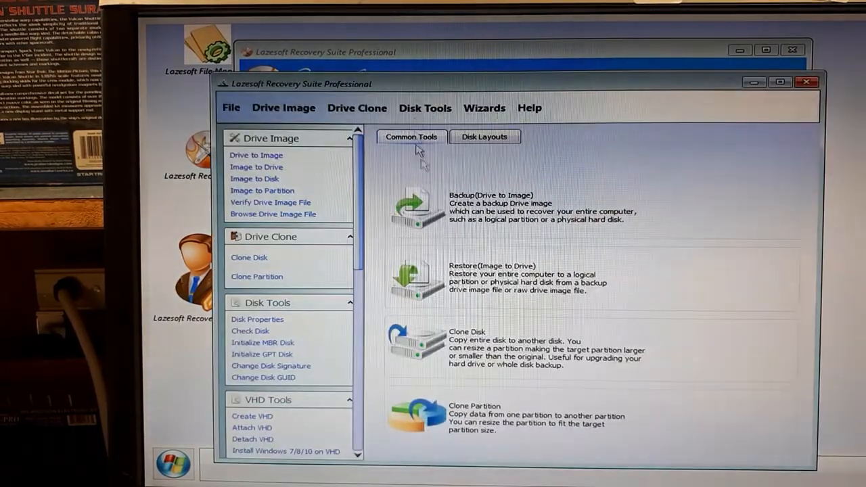
left_click(459, 336)
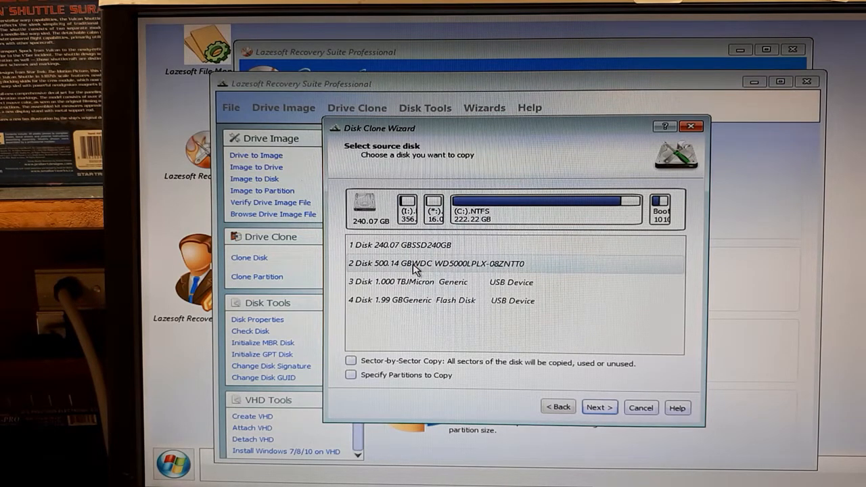
Choose Disk 2 (500.14 GB WDC) as source and Disk 3 (1 TB JMicron USB) as destination.
left_click(416, 268)
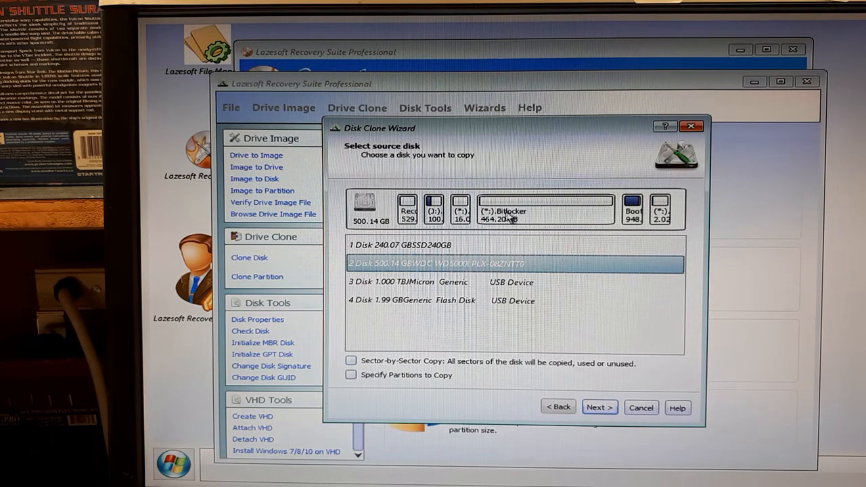
left_click(603, 411)
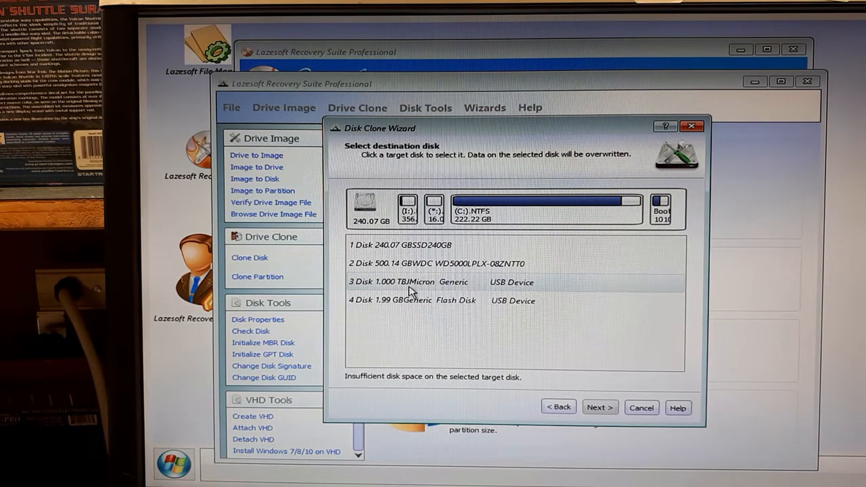
left_click(410, 283)
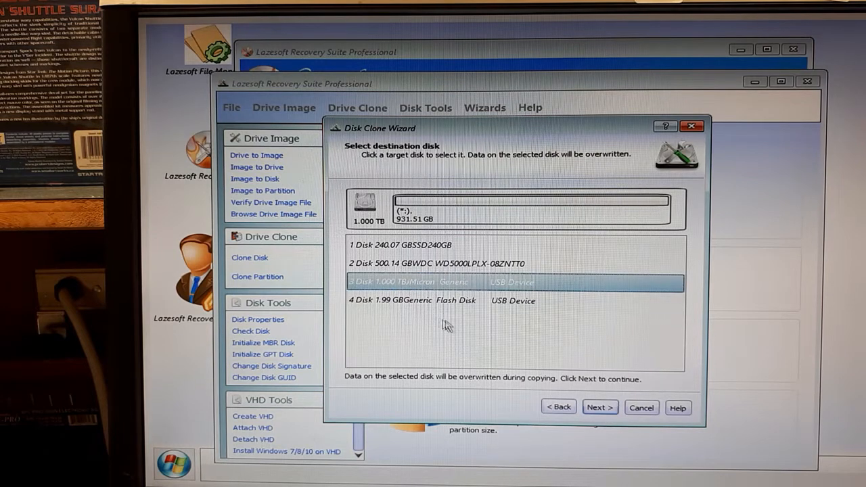
Select 'Fit partitions to entire disk' and proceed to the Ready to Clone summary.
left_click(600, 408)
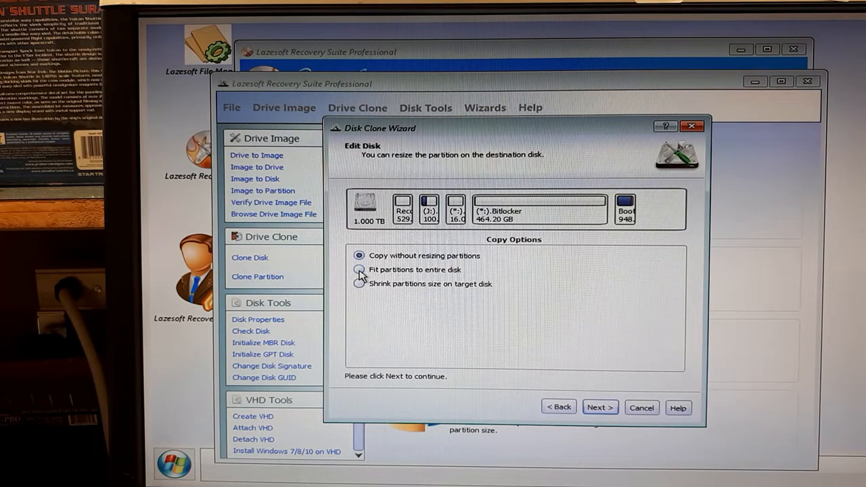
left_click(359, 270)
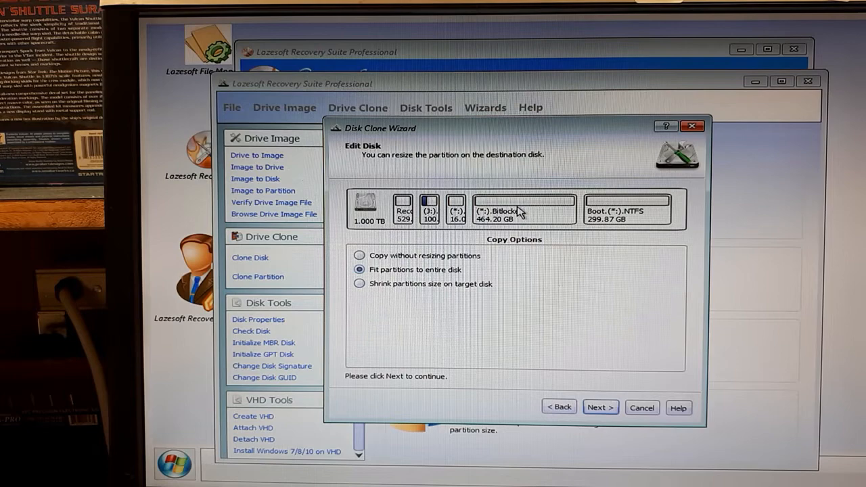
left_click(600, 407)
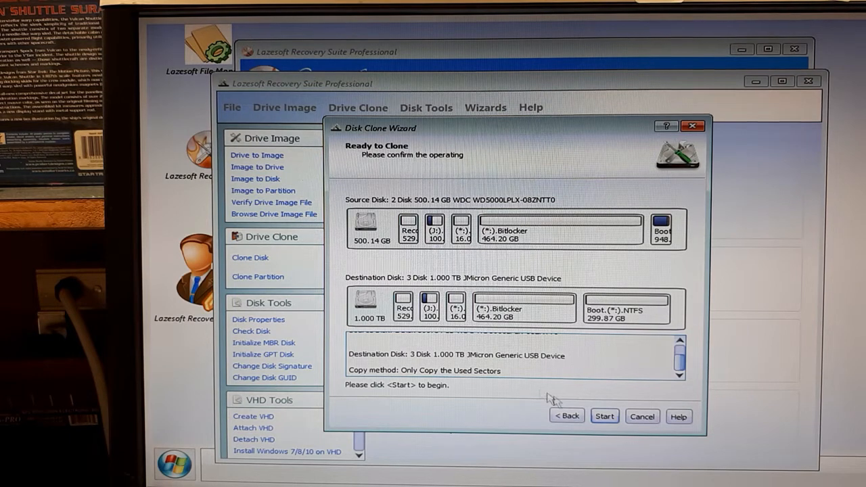
Start the clone, accept the overwrite warning, acknowledge the cloning error and finish the wizard.
left_click(605, 416)
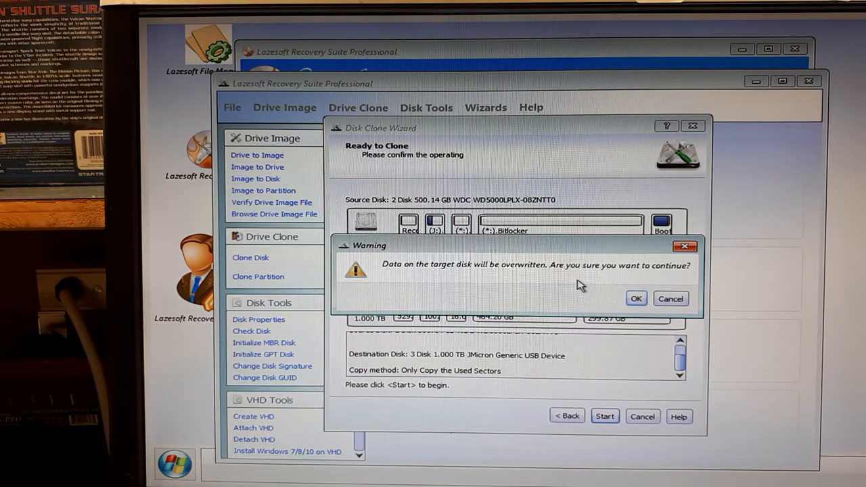
left_click(635, 298)
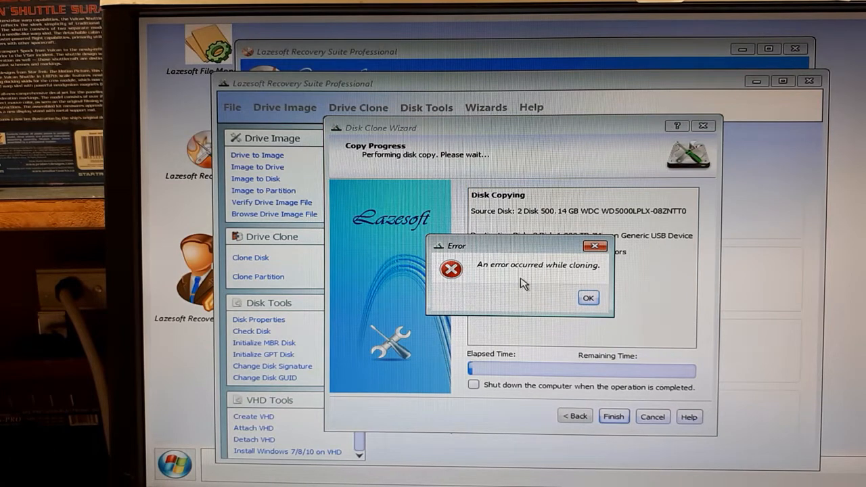
left_click(589, 298)
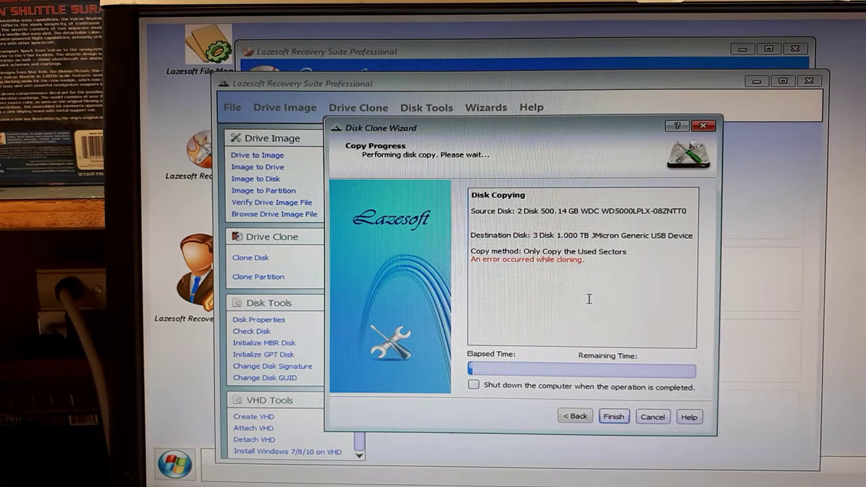
left_click(614, 417)
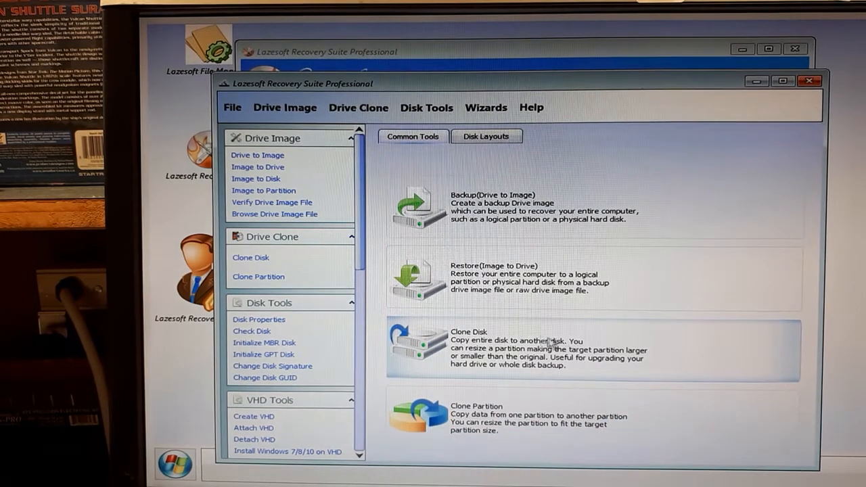
Relaunch Clone Disk and pick Disk 2 (500.14 GB WDC) as the source again.
left_click(529, 344)
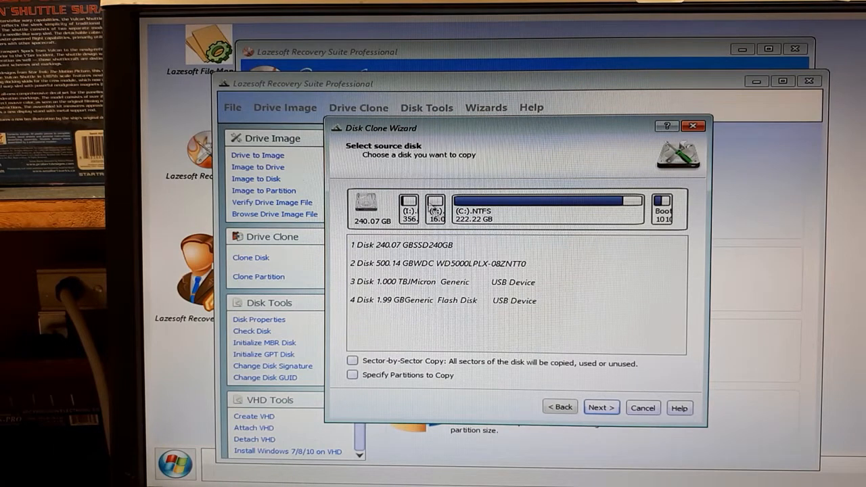
left_click(434, 268)
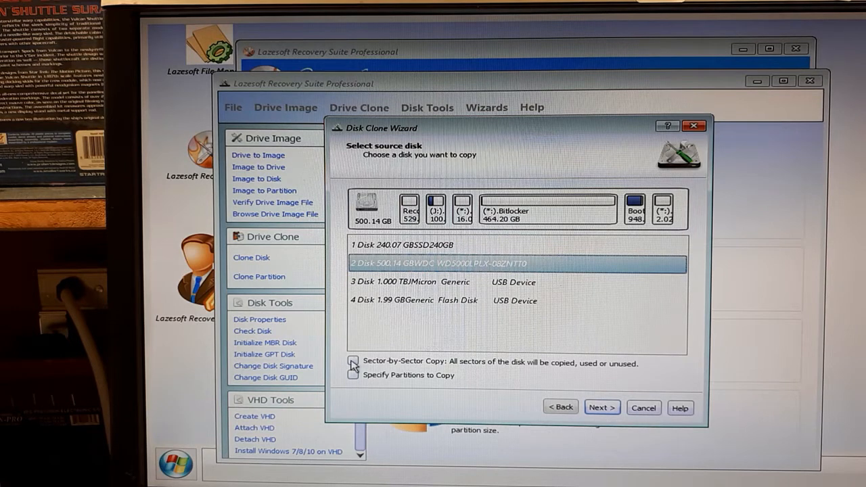
Enable Sector-by-Sector Copy for the 500 GB source, target Disk 3 (1 TB USB), and reach Ready to Clone.
left_click(352, 363)
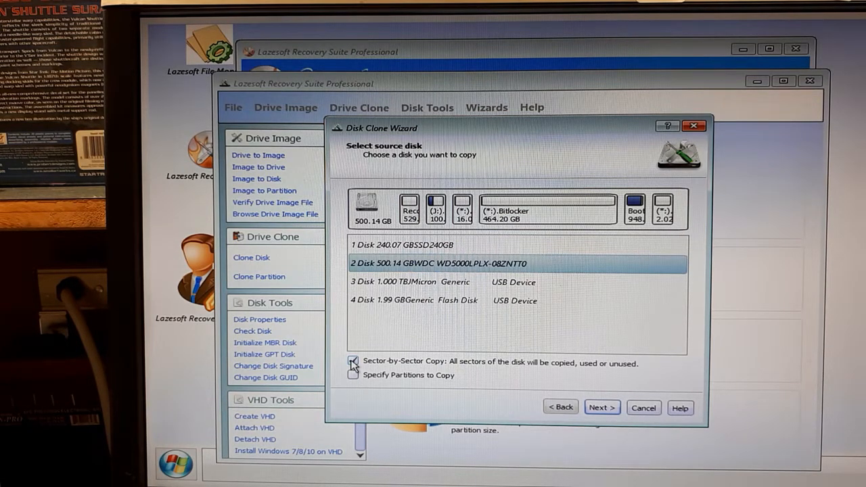
left_click(426, 268)
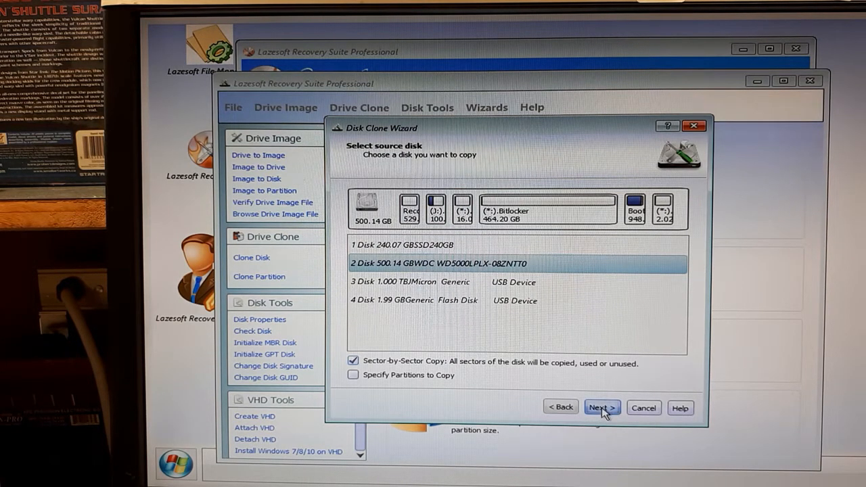
left_click(604, 410)
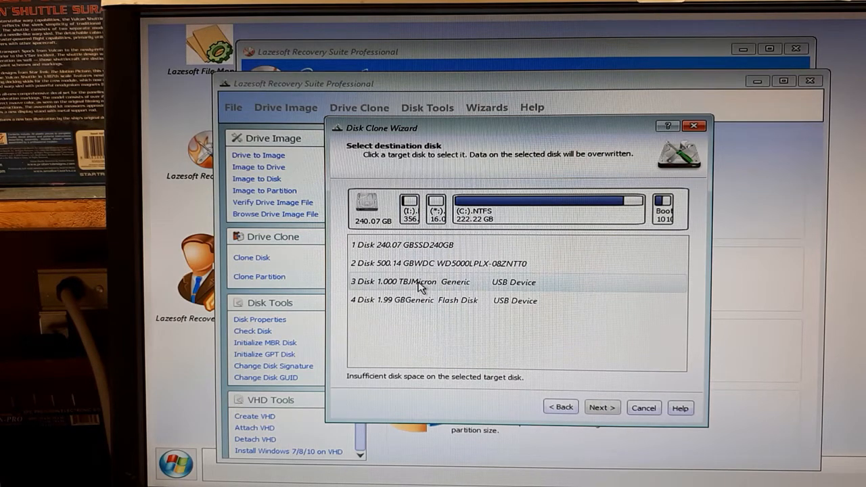
left_click(419, 284)
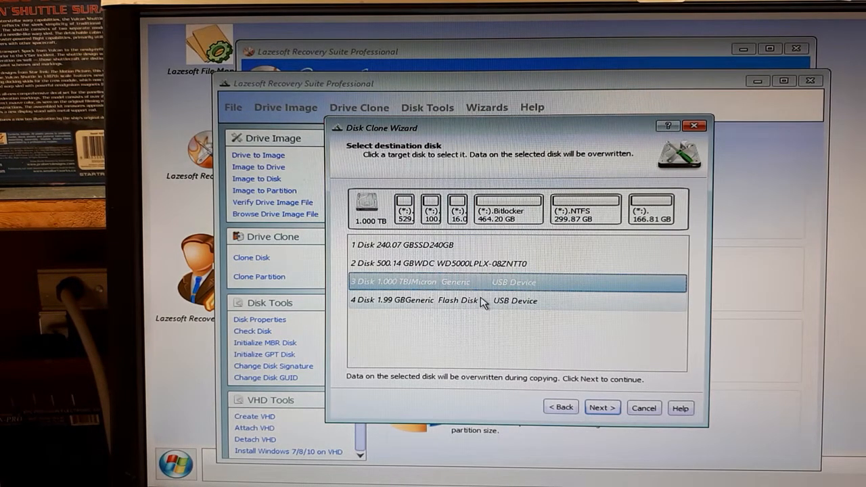
left_click(602, 409)
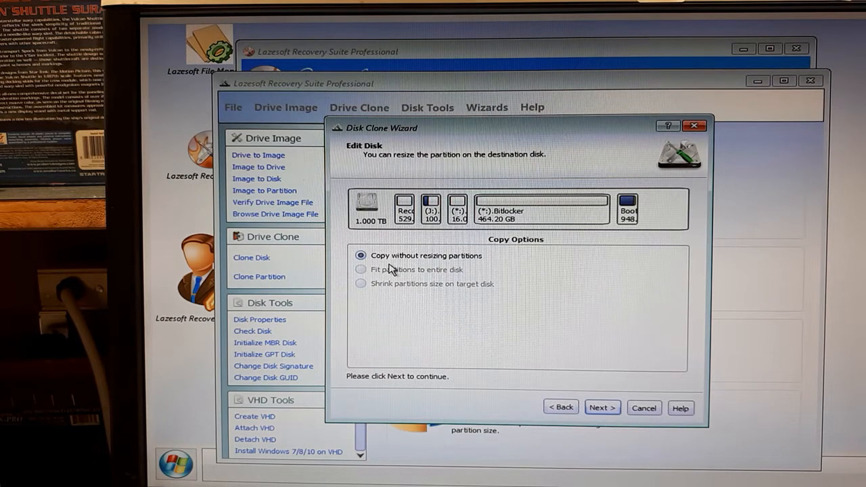
left_click(599, 410)
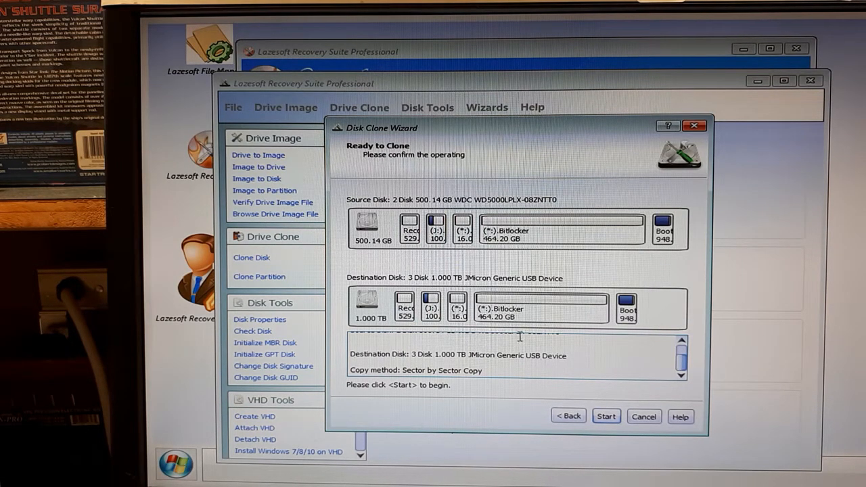
Start the sector-by-sector clone and accept overwriting the destination disk's data.
left_click(606, 418)
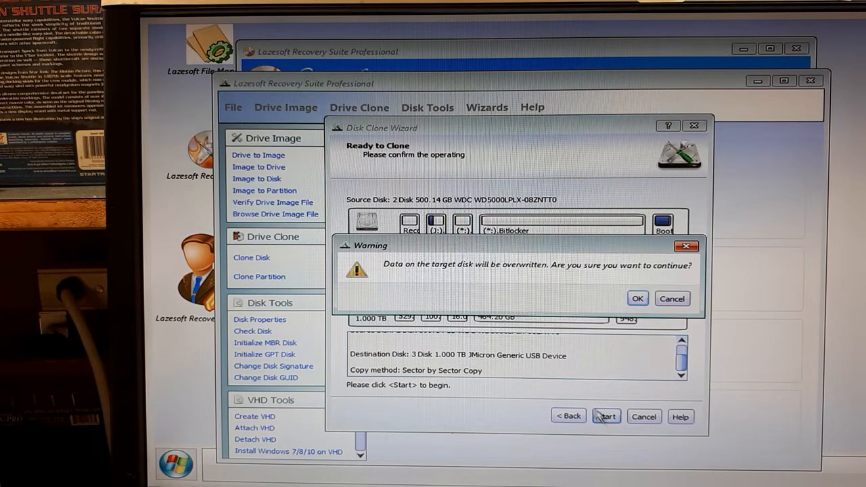
left_click(639, 299)
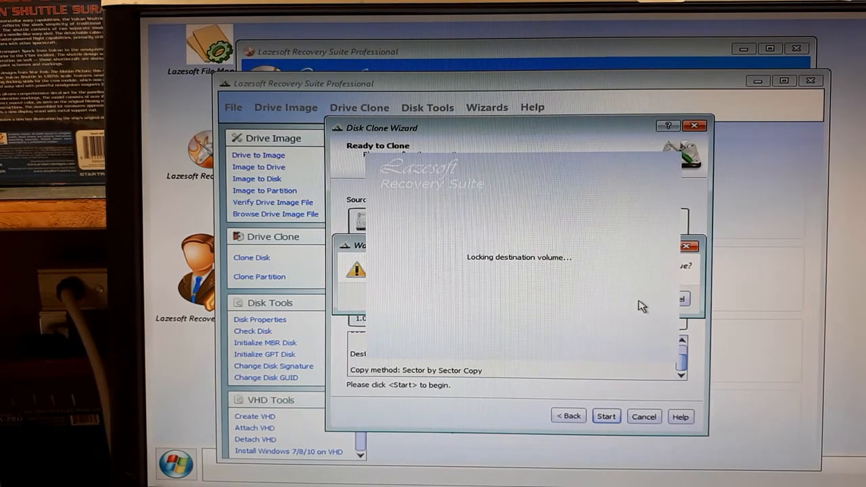